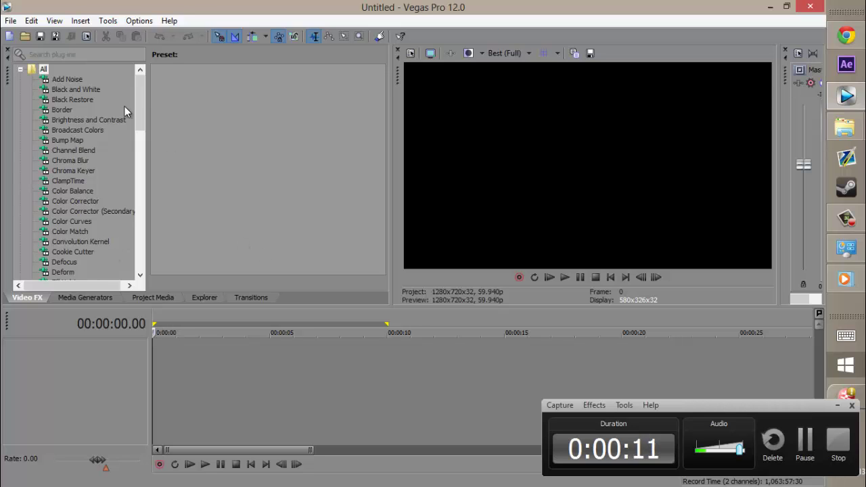
# Bring up the Open dialog from the toolbar to pick media for the empty project.
pyautogui.click(24, 37)
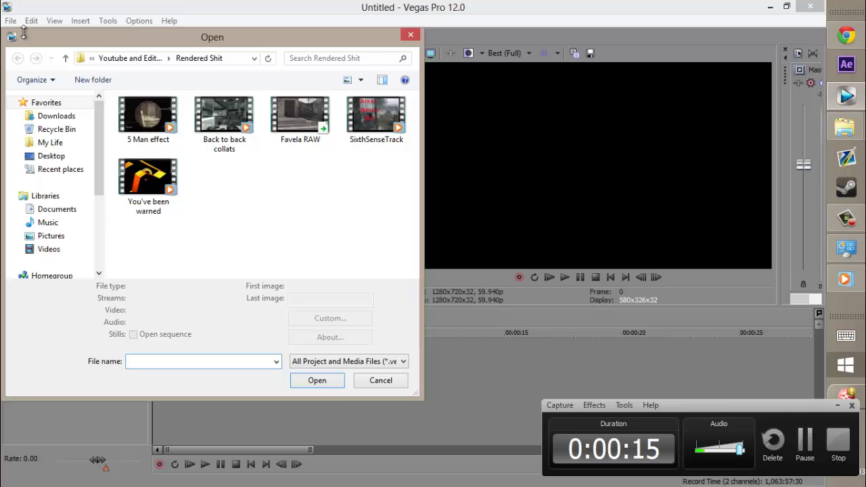
# Browse to My Life > Youtube and Editing > Random clips > Trickshots and open collatspawnshotcarnival.
pyautogui.click(53, 142)
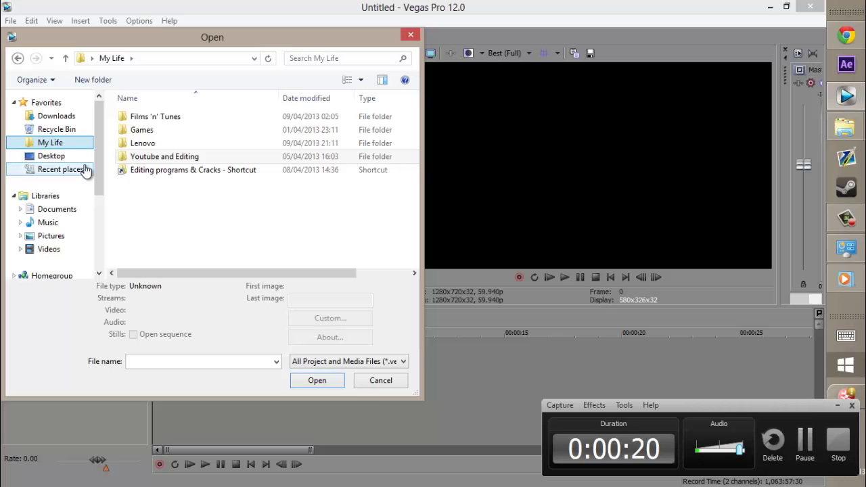
pyautogui.click(186, 156)
pyautogui.doubleClick(186, 156)
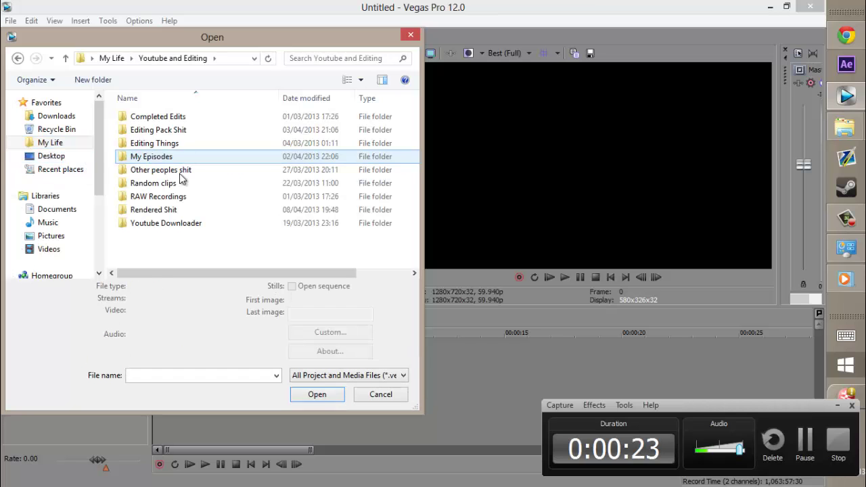
pyautogui.doubleClick(177, 180)
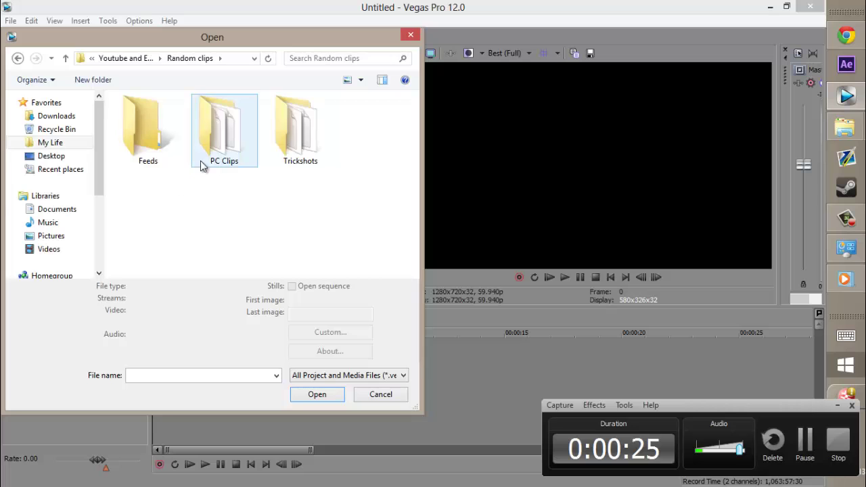
pyautogui.doubleClick(281, 152)
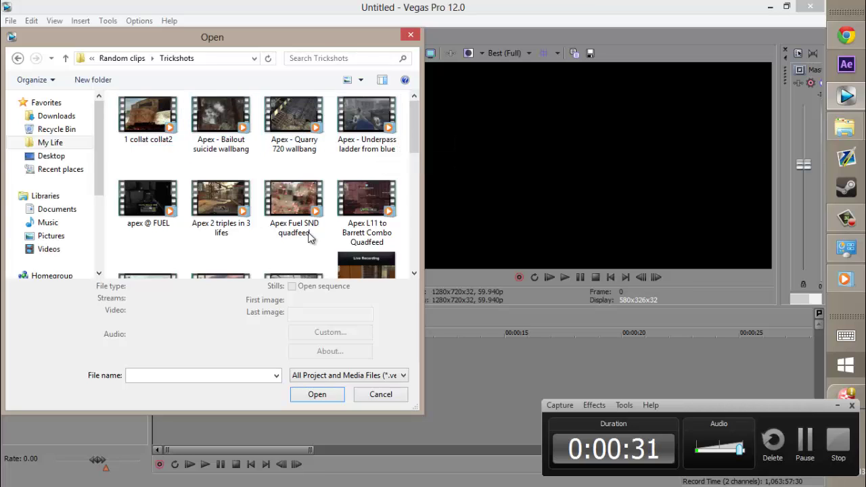
pyautogui.moveTo(414, 136); pyautogui.dragTo(414, 169)
pyautogui.click(222, 136)
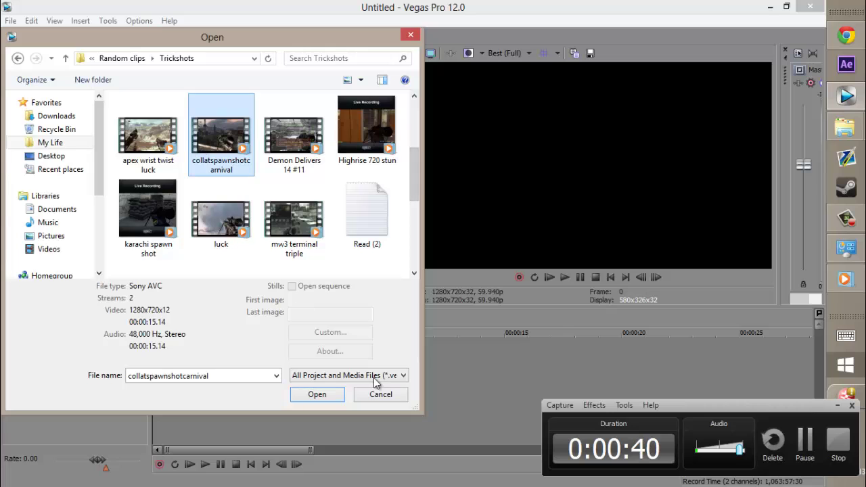
pyautogui.click(317, 399)
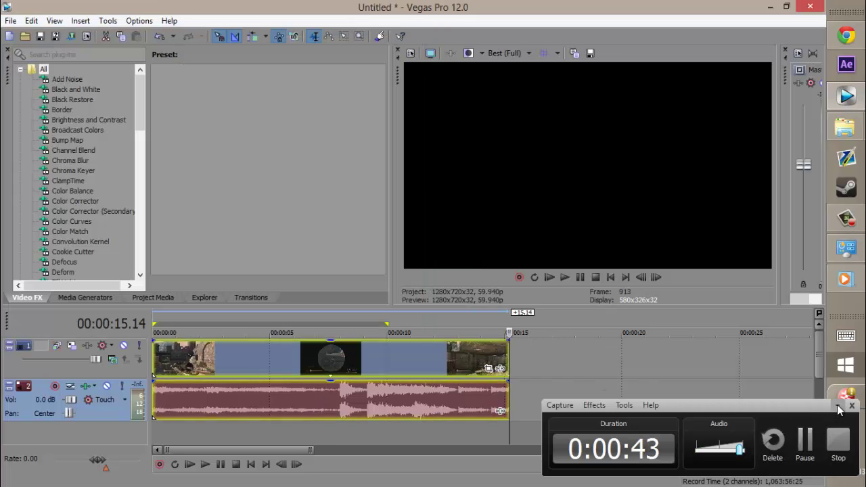
# Place the playhead at 00:00:09.14 in the gameplay clip.
pyautogui.click(839, 407)
pyautogui.click(347, 365)
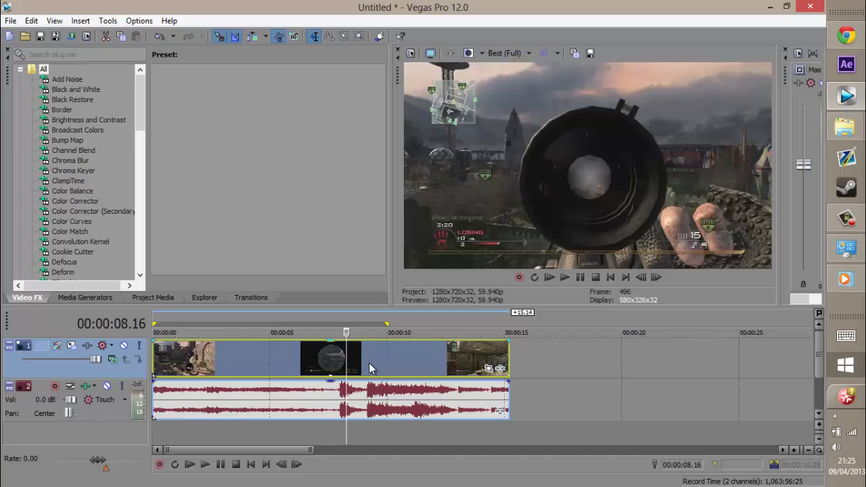
pyautogui.click(368, 364)
pyautogui.scroll(3, 368, 363)
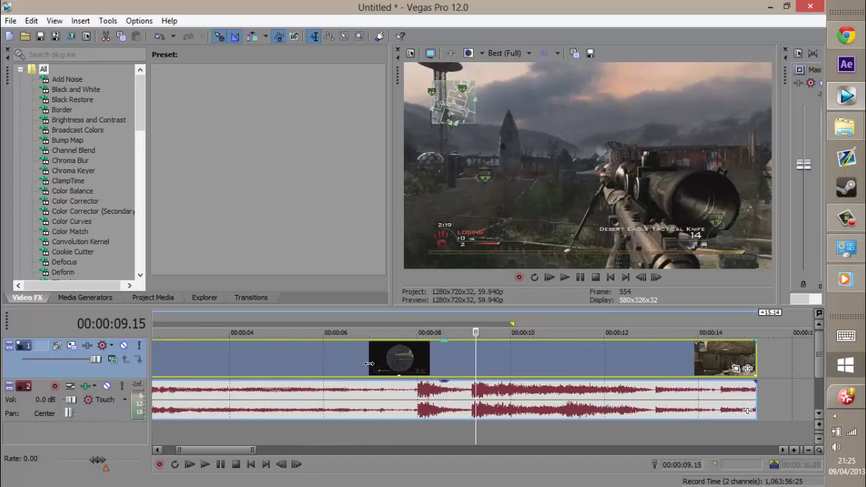
pyautogui.press('Left')
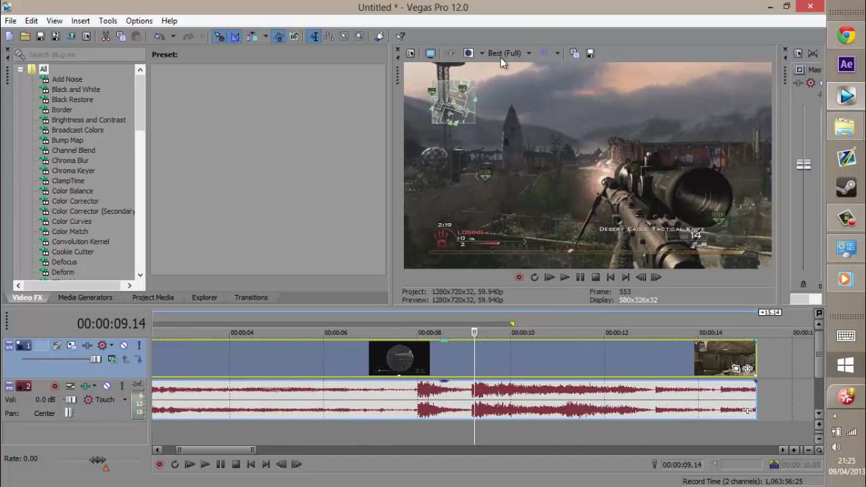
# Set the preview quality to Draft (Full).
pyautogui.click(499, 56)
pyautogui.moveTo(517, 69)
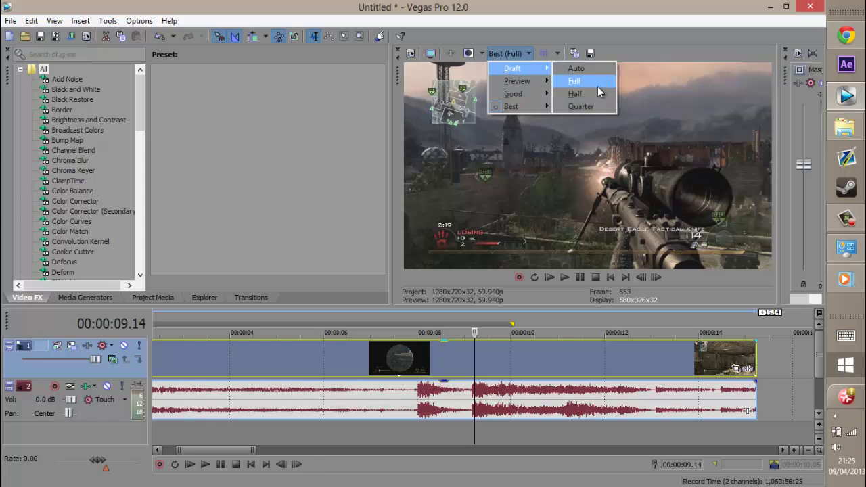
pyautogui.click(597, 87)
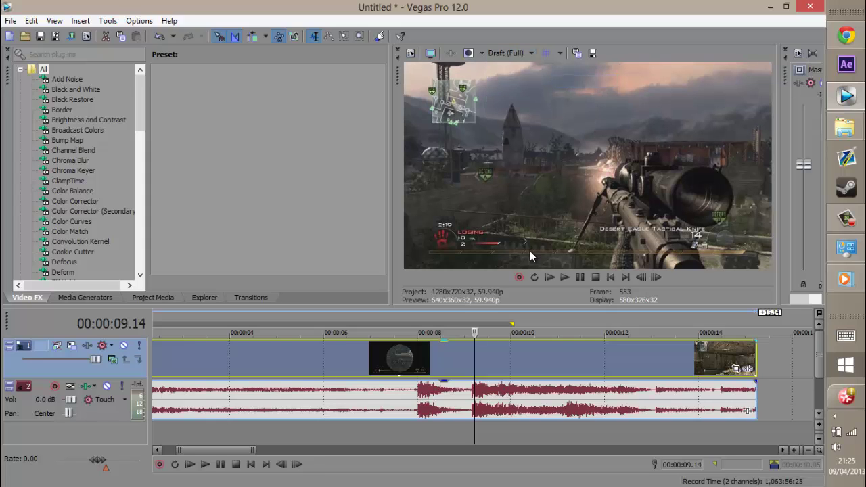
# In the clip's Properties, enable Disable resample and Reduce interlace flicker, and turn off Maintain aspect ratio.
pyautogui.rightClick(497, 363)
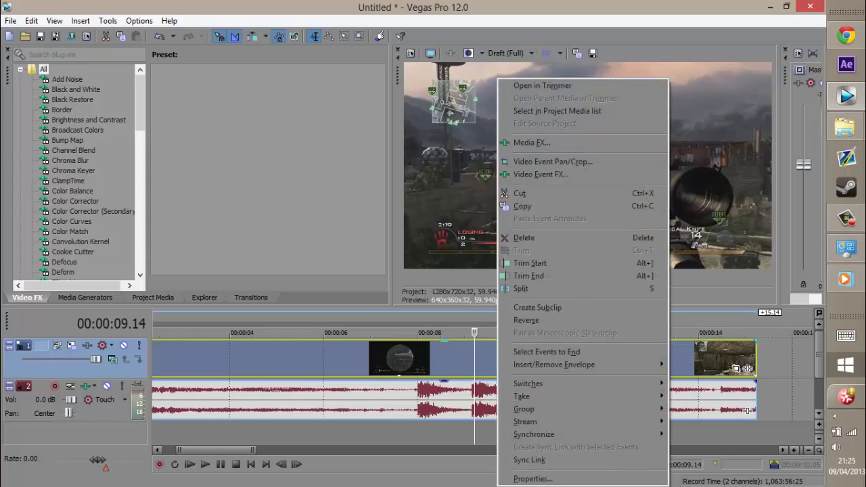
pyautogui.click(532, 478)
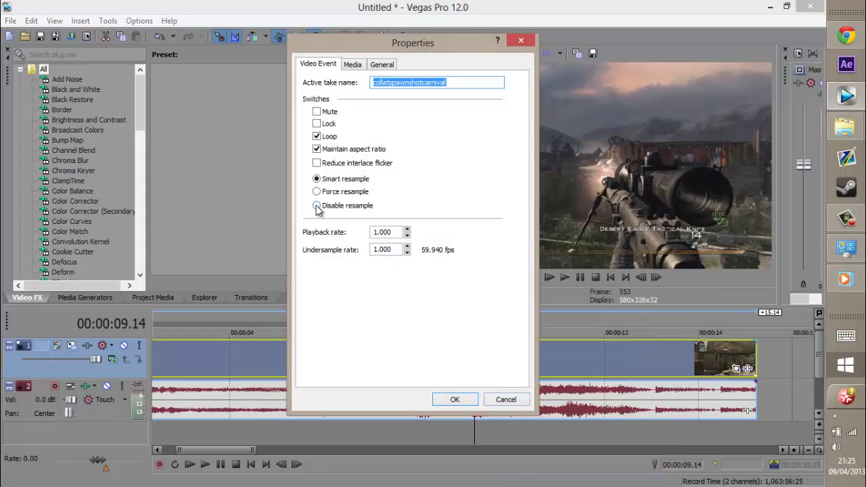
pyautogui.click(317, 205)
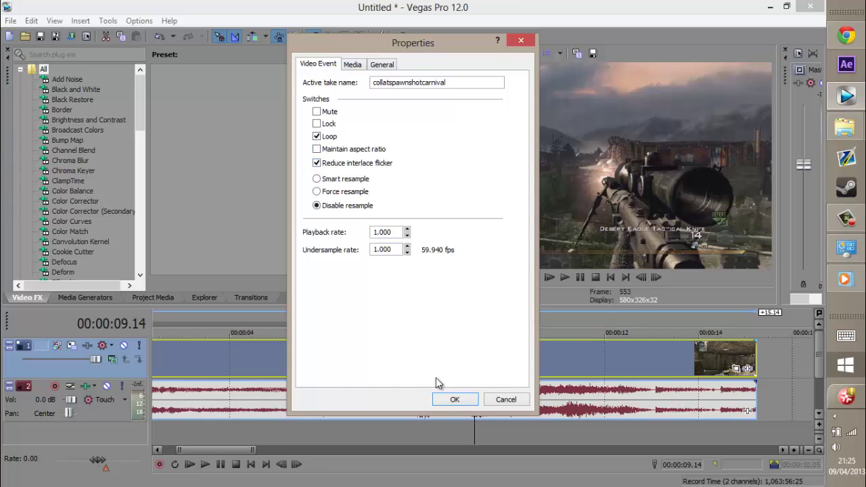
pyautogui.click(451, 399)
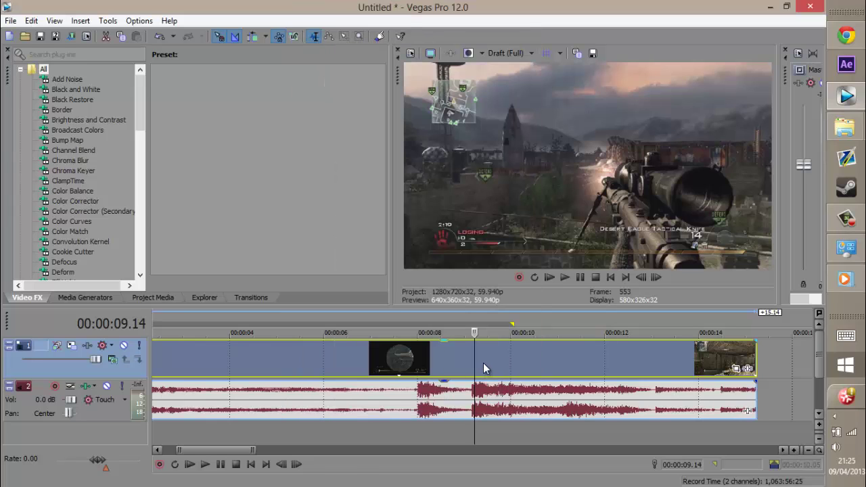
# Split the clip twice near 00:00:09 and delete the long right-hand part.
pyautogui.press('s')
pyautogui.press('space')
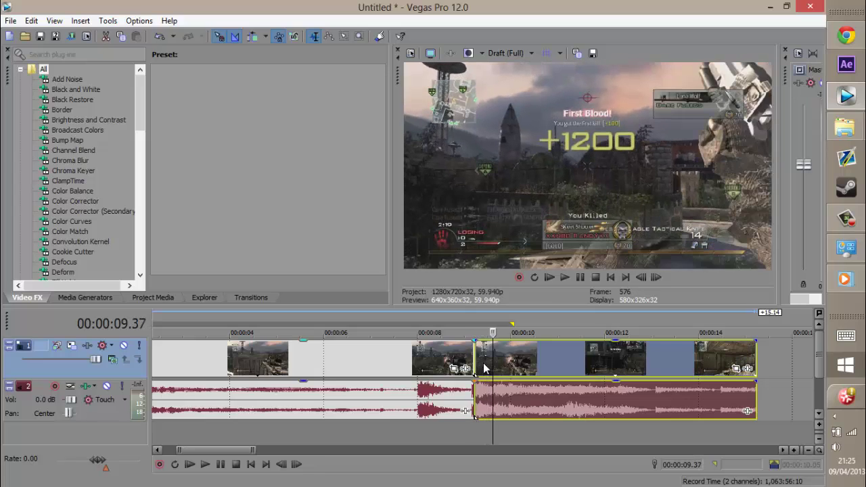
pyautogui.press('s')
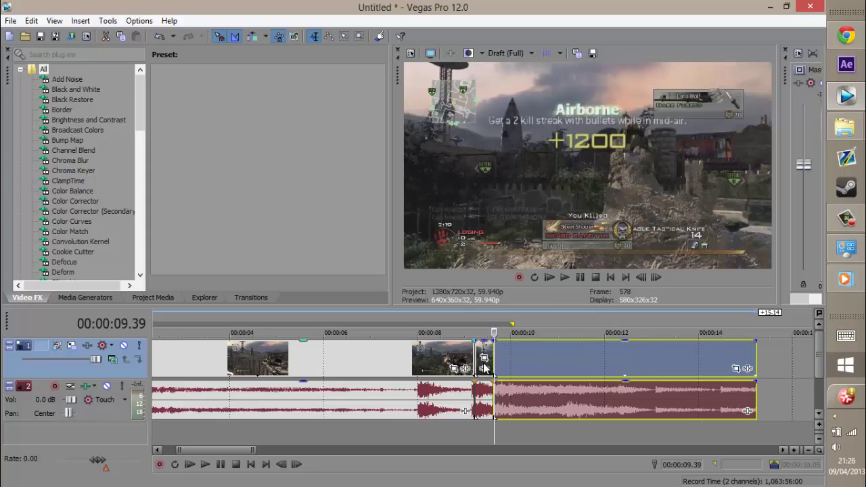
pyautogui.click(538, 362)
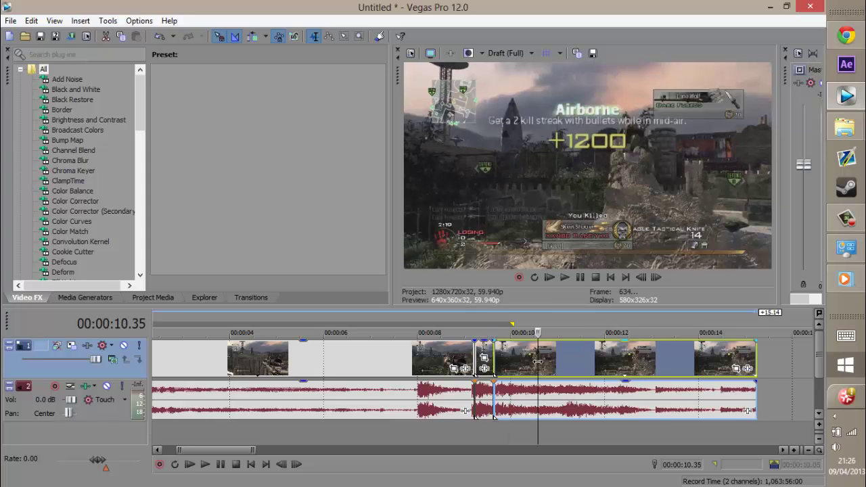
pyautogui.press('Delete')
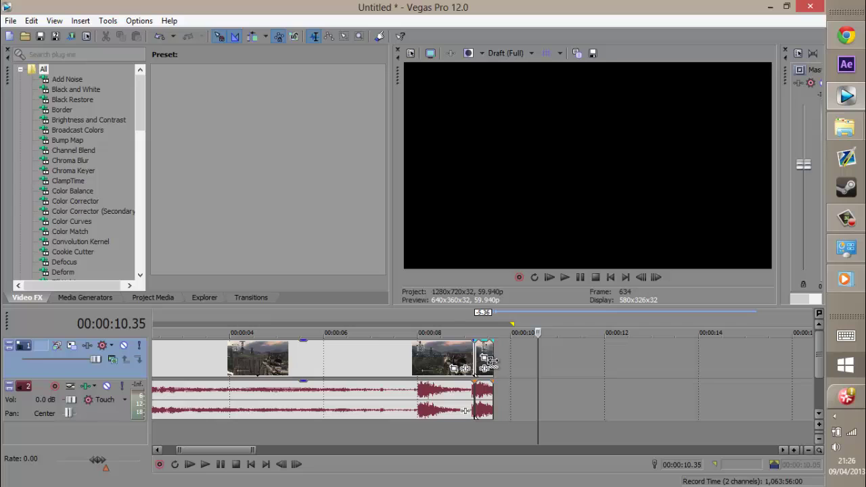
# Stretch the short end clip by 1.12 seconds to about 00:00:10.4.
pyautogui.moveTo(492, 359); pyautogui.dragTo(549, 361)
pyautogui.click(488, 363)
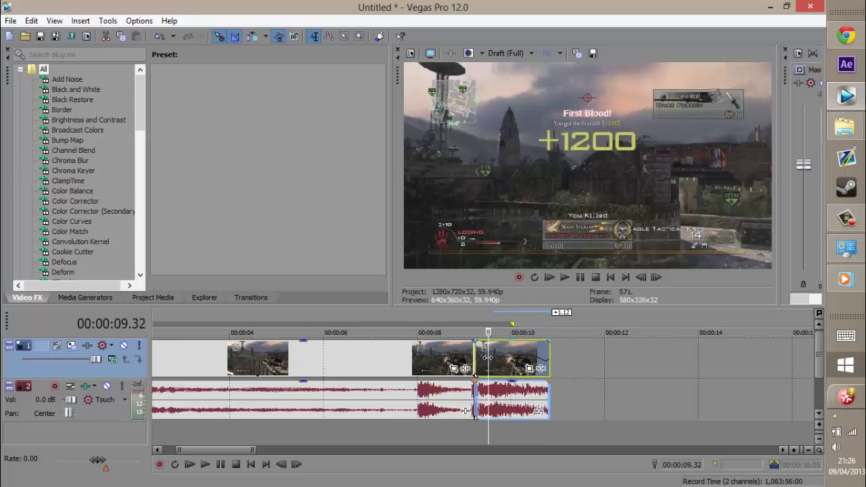
pyautogui.moveTo(144, 109); pyautogui.dragTo(139, 194)
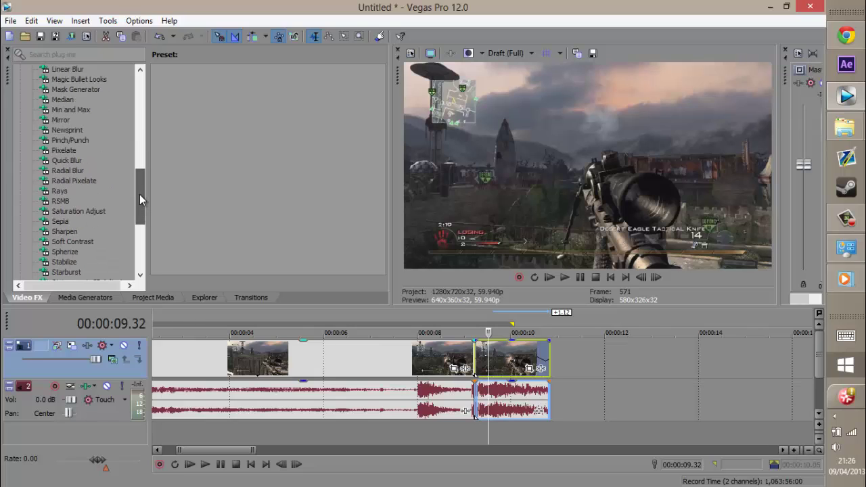
# Apply the Sony Rays 'Pretty Sky Rays' preset from Video FX to the short end clip.
pyautogui.click(59, 193)
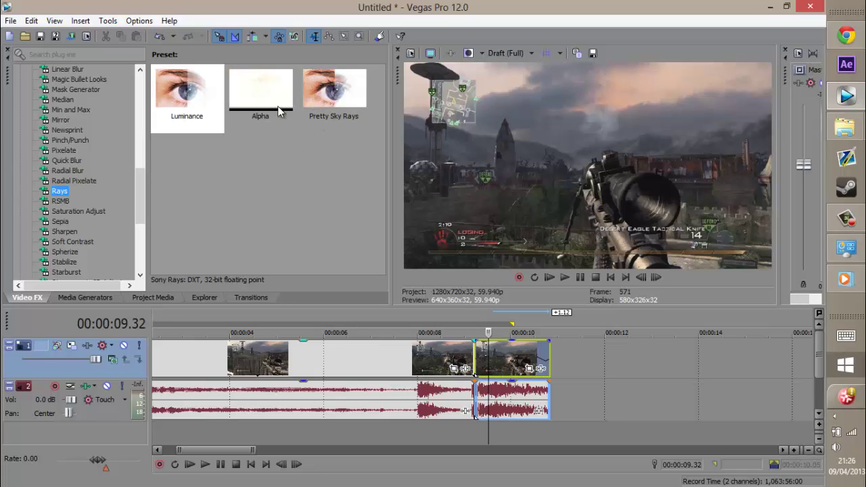
pyautogui.moveTo(313, 98); pyautogui.dragTo(535, 350)
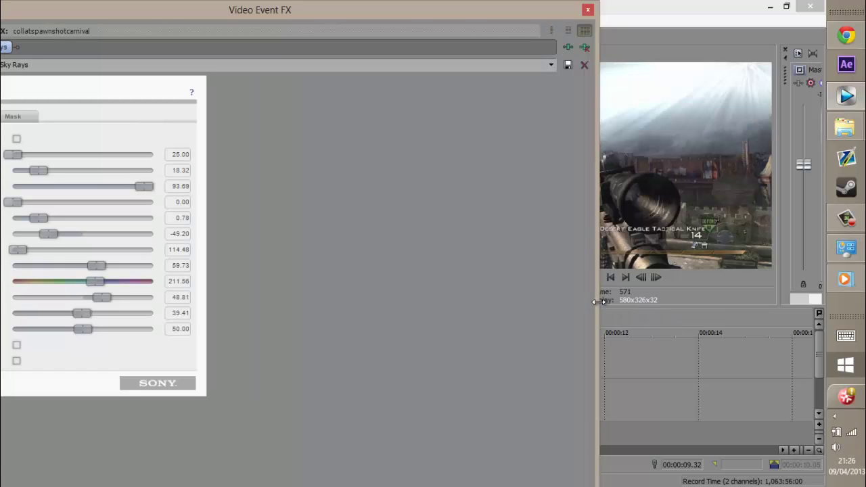
# Rearrange the Rays window and strengthen the rays to Amount 46.83.
pyautogui.moveTo(595, 302); pyautogui.dragTo(383, 293)
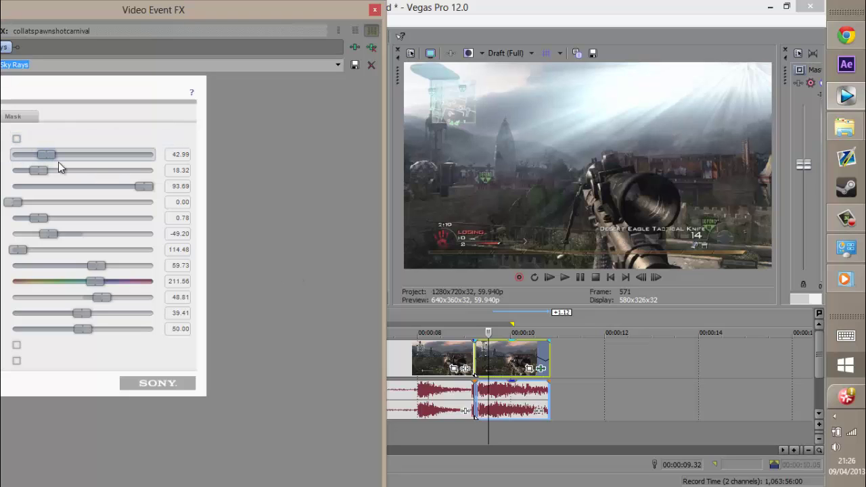
pyautogui.moveTo(58, 162); pyautogui.dragTo(34, 167)
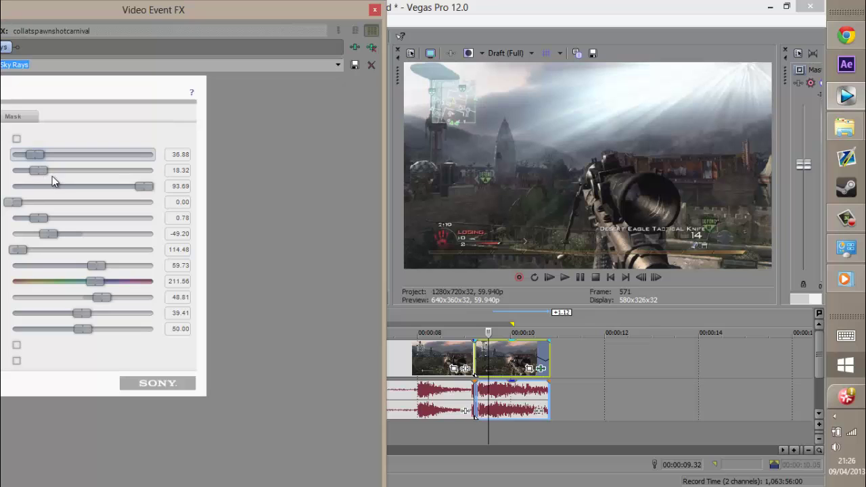
pyautogui.moveTo(170, 10); pyautogui.dragTo(185, 24)
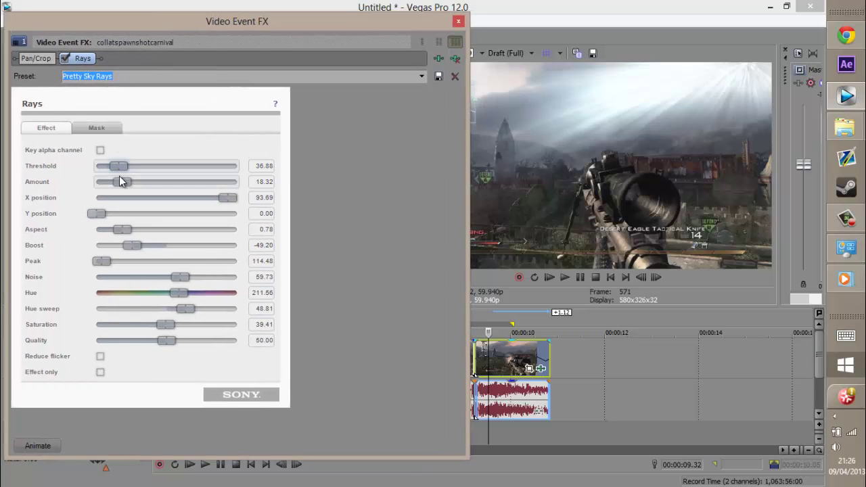
pyautogui.moveTo(120, 181); pyautogui.dragTo(161, 200)
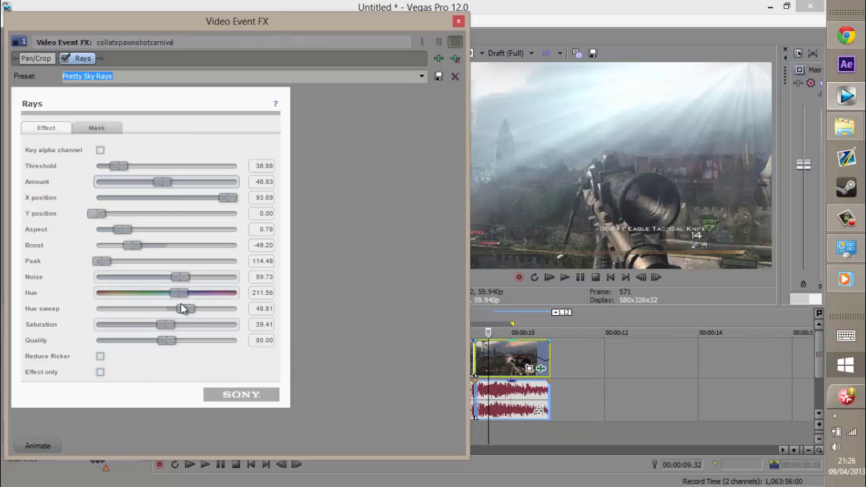
# Set the rays' Hue to a warm 34.00 and Saturation to 80.00.
pyautogui.moveTo(193, 296); pyautogui.dragTo(226, 302)
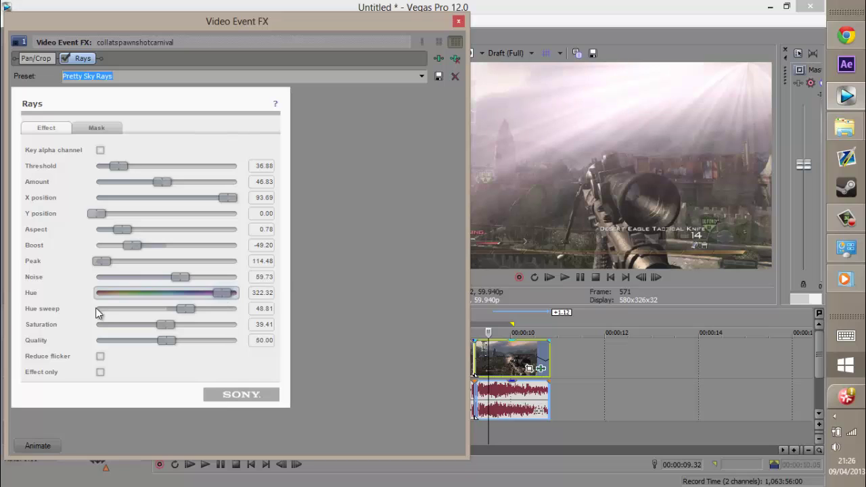
pyautogui.moveTo(97, 313); pyautogui.dragTo(92, 319)
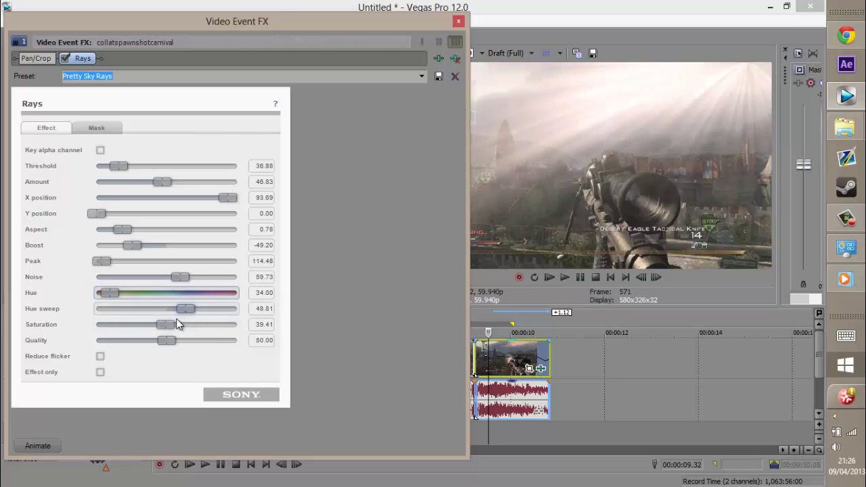
pyautogui.moveTo(165, 324); pyautogui.dragTo(244, 337)
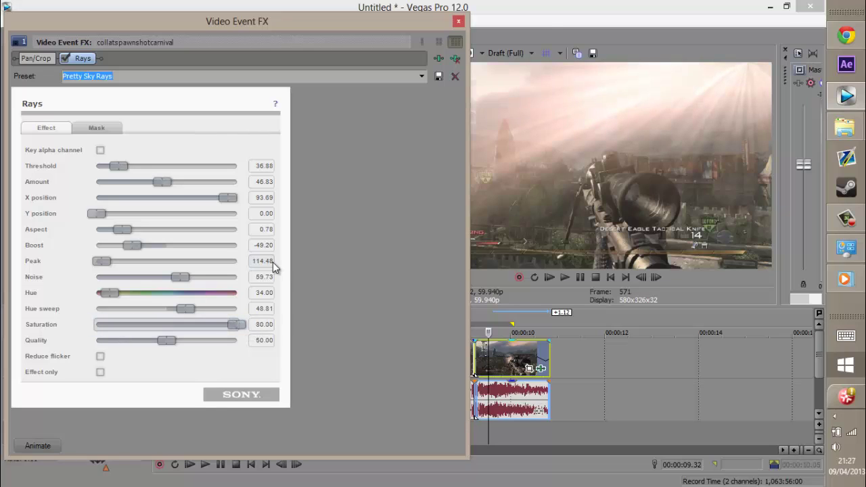
# Remove the Rays effect from the end clip and copy the clip.
pyautogui.click(456, 60)
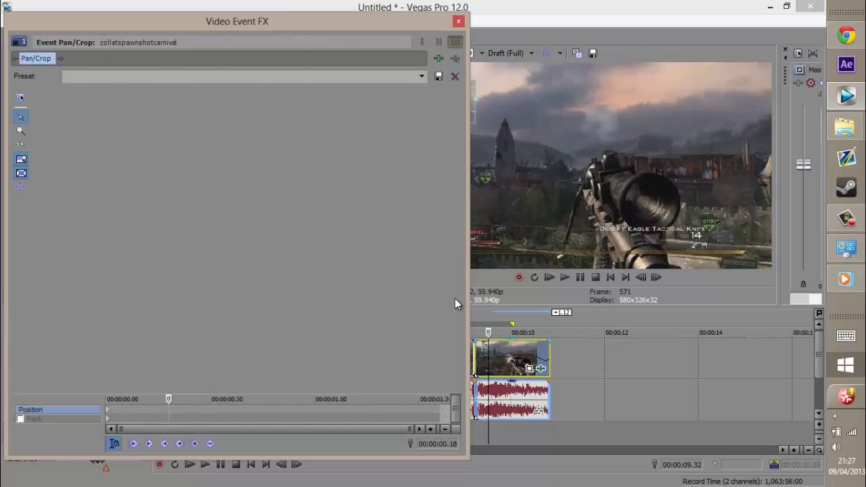
pyautogui.click(506, 385)
pyautogui.rightClick(492, 364)
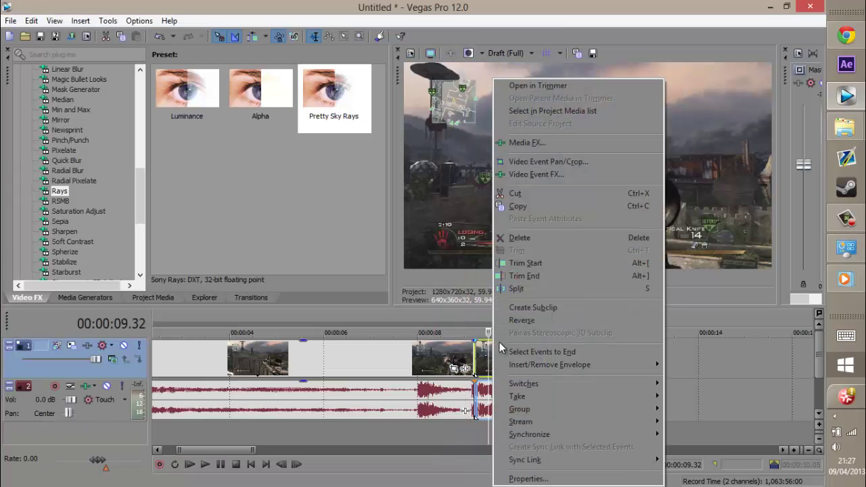
pyautogui.click(569, 209)
# Insert a new top video track and paste the clip copy there at 00:00:09.14.
pyautogui.click(575, 364)
pyautogui.rightClick(575, 364)
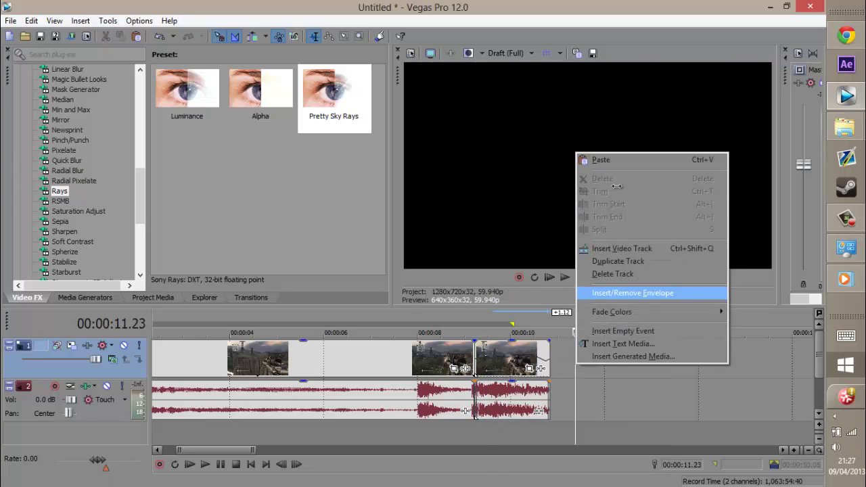
pyautogui.click(619, 248)
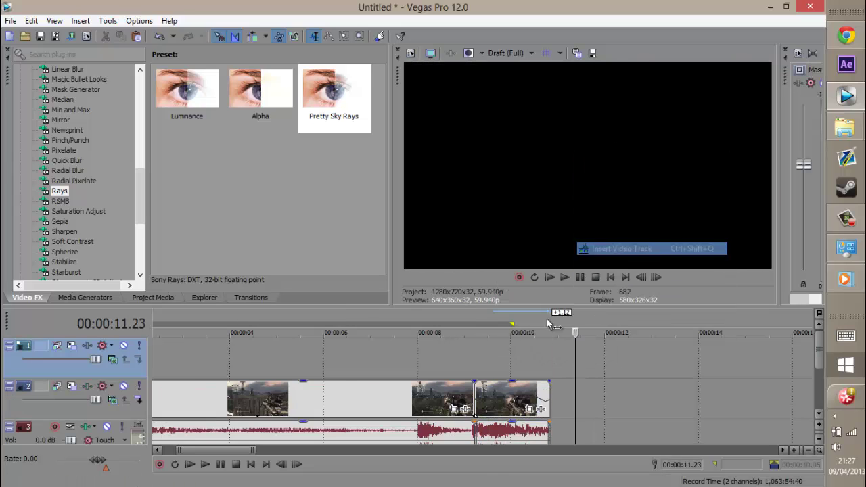
pyautogui.click(472, 365)
pyautogui.rightClick(472, 365)
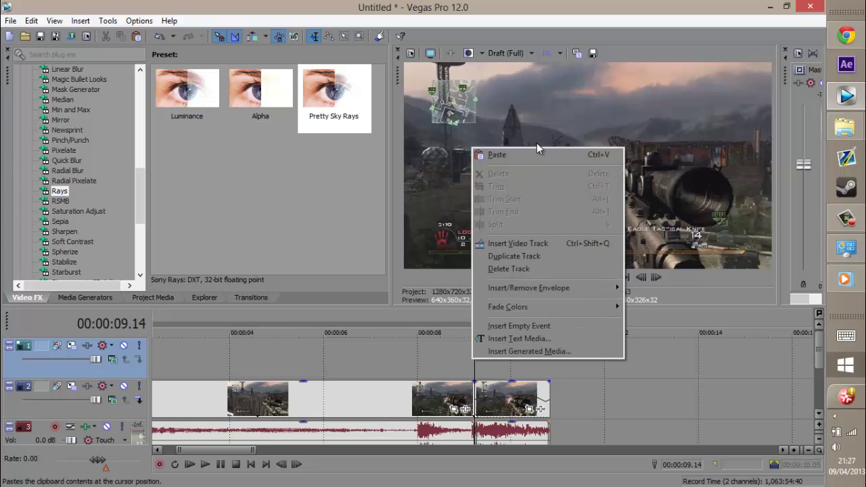
pyautogui.click(514, 155)
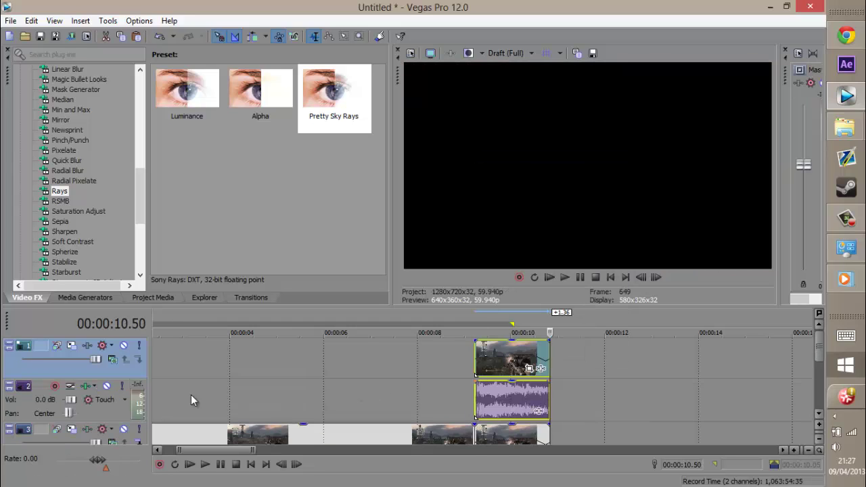
# Delete the extra pasted audio track and apply Pretty Sky Rays to the top copy.
pyautogui.rightClick(113, 413)
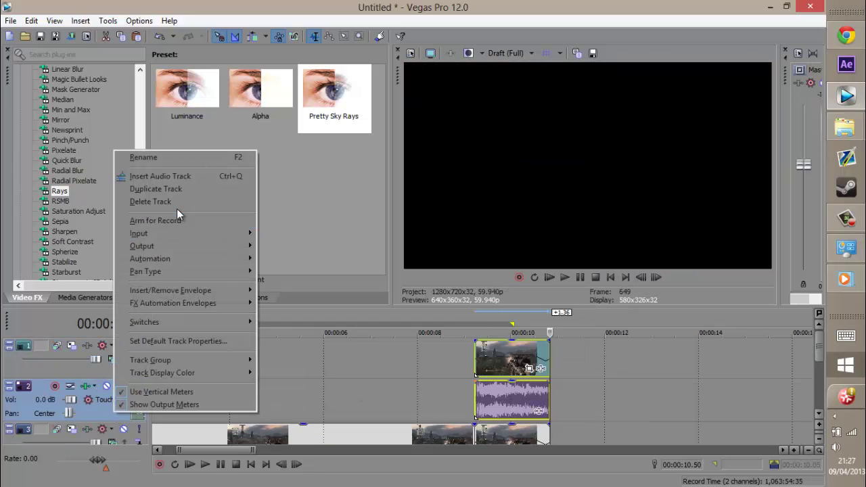
pyautogui.click(177, 203)
pyautogui.click(471, 358)
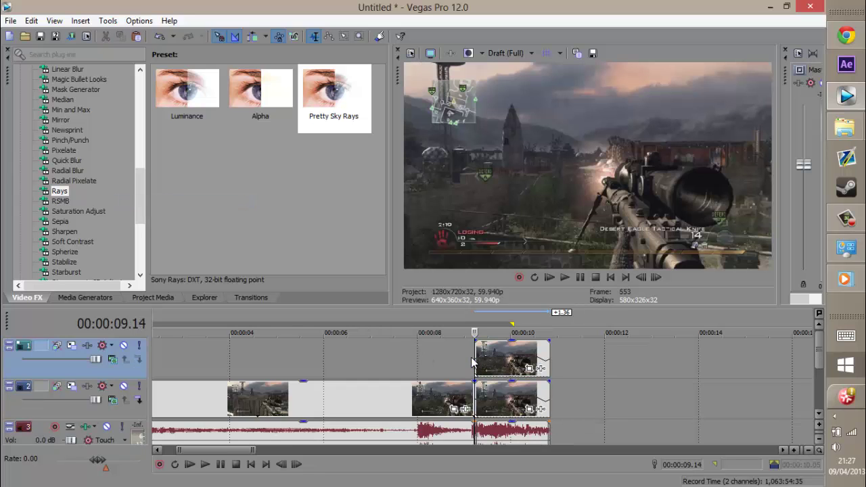
pyautogui.moveTo(339, 125); pyautogui.dragTo(488, 366)
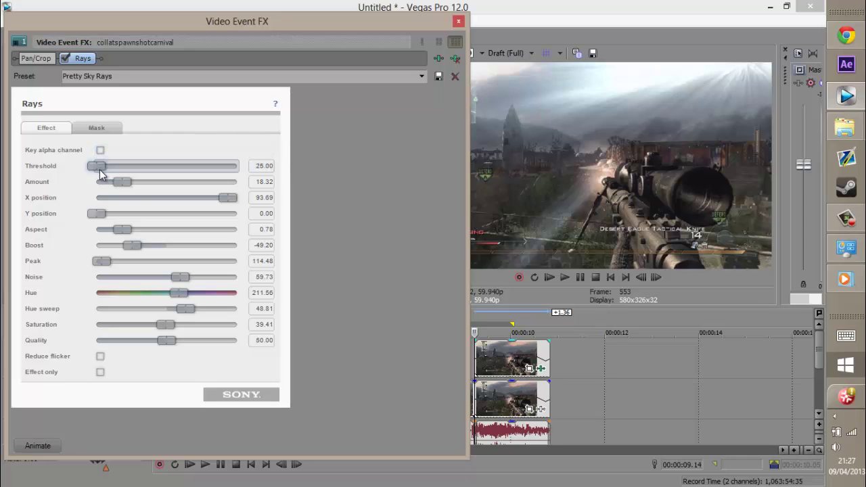
# Set the top copy's Rays Threshold to 25.68, Hue to 0 and Saturation to 56.78, then close the window.
pyautogui.moveTo(121, 182); pyautogui.dragTo(166, 192)
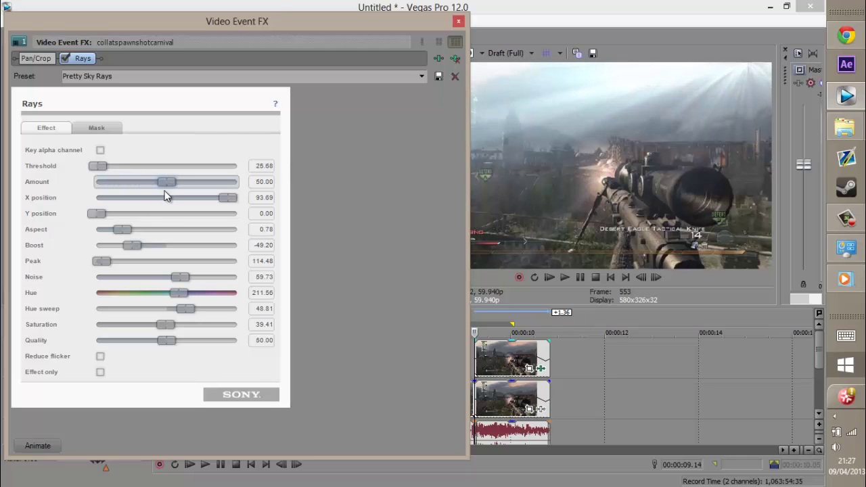
pyautogui.click(101, 298)
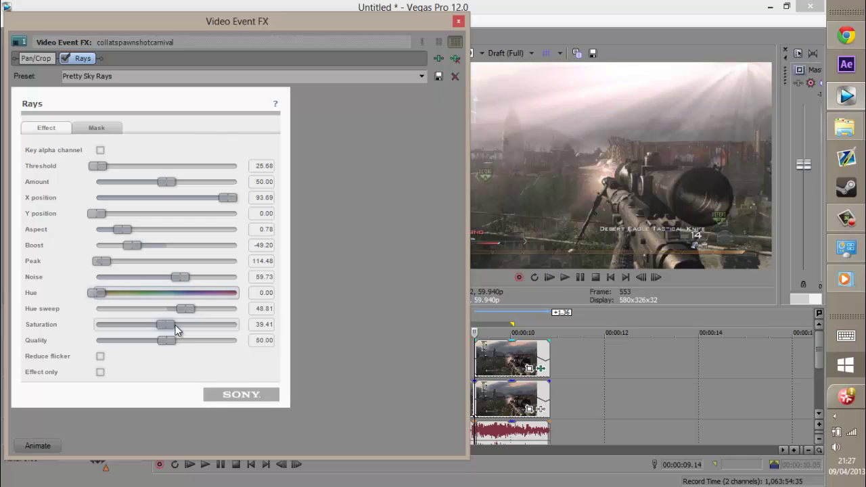
pyautogui.moveTo(176, 325); pyautogui.dragTo(193, 325)
pyautogui.click(458, 22)
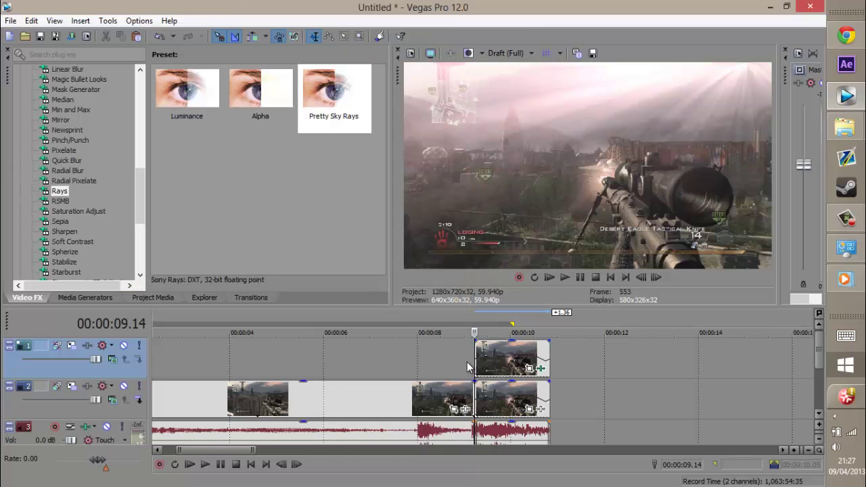
# Add a fade-in at the start of the top-track clip copy.
pyautogui.press('Left')
pyautogui.scroll(3, 466, 367)
pyautogui.press('Right')
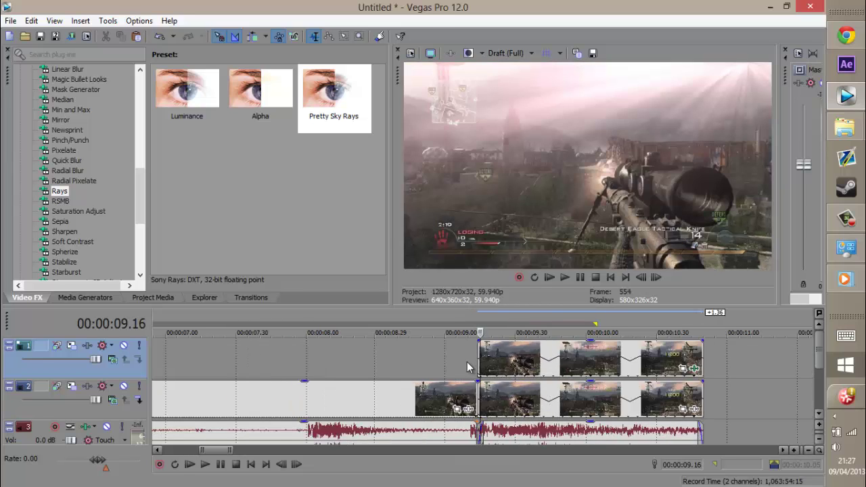
pyautogui.press('Right')
pyautogui.moveTo(477, 340); pyautogui.dragTo(482, 343)
# Step through the fade-in frame by frame, then reopen the copy's Rays settings.
pyautogui.press('Right')
pyautogui.press('Right')
pyautogui.press('Right')
pyautogui.press('Right')
pyautogui.press('Right')
pyautogui.press('Right')
pyautogui.press('Right')
pyautogui.press('Right')
pyautogui.press('Right')
pyautogui.press('Right')
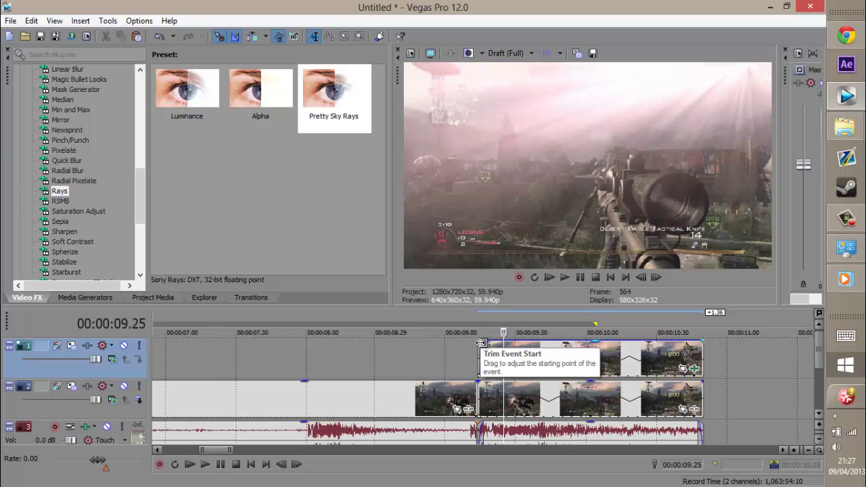
pyautogui.press('Left')
pyautogui.press('Left')
pyautogui.press('Left')
pyautogui.press('Left')
pyautogui.press('Left')
pyautogui.press('Left')
pyautogui.press('Left')
pyautogui.press('Left')
pyautogui.press('Left')
pyautogui.press('Left')
pyautogui.press('Left')
pyautogui.press('Left')
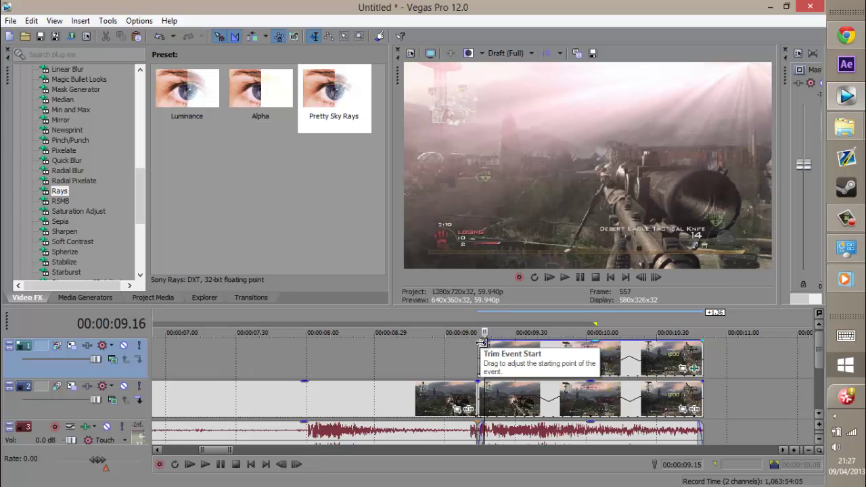
pyautogui.press('Right')
pyautogui.press('Right')
pyautogui.press('Right')
pyautogui.press('Right')
pyautogui.press('Right')
pyautogui.press('Right')
pyautogui.press('Right')
pyautogui.press('Right')
pyautogui.press('Right')
pyautogui.press('Right')
pyautogui.press('Right')
pyautogui.press('Right')
pyautogui.press('Right')
pyautogui.press('Right')
pyautogui.press('Right')
pyautogui.press('Right')
pyautogui.press('Right')
pyautogui.press('Right')
pyautogui.press('Right')
pyautogui.press('Right')
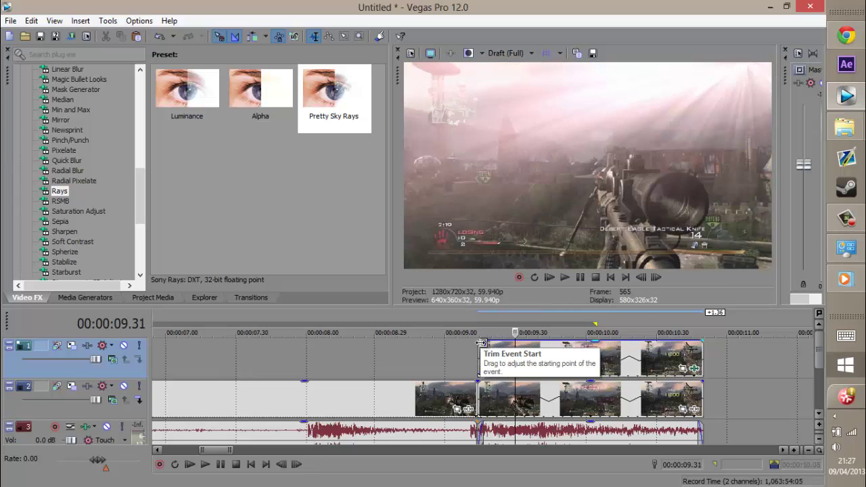
pyautogui.press('Right')
pyautogui.press('Right')
pyautogui.press('Right')
pyautogui.press('Right')
pyautogui.press('Right')
pyautogui.press('Right')
pyautogui.press('Right')
pyautogui.press('Right')
pyautogui.press('Right')
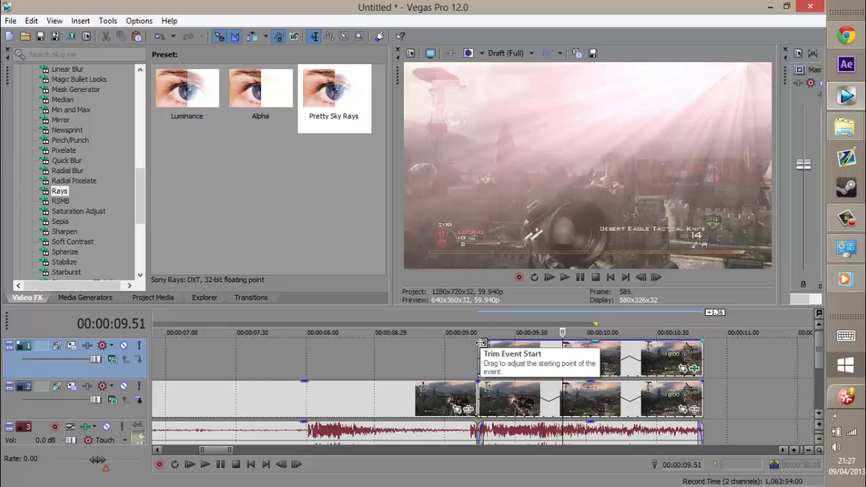
pyautogui.click(694, 369)
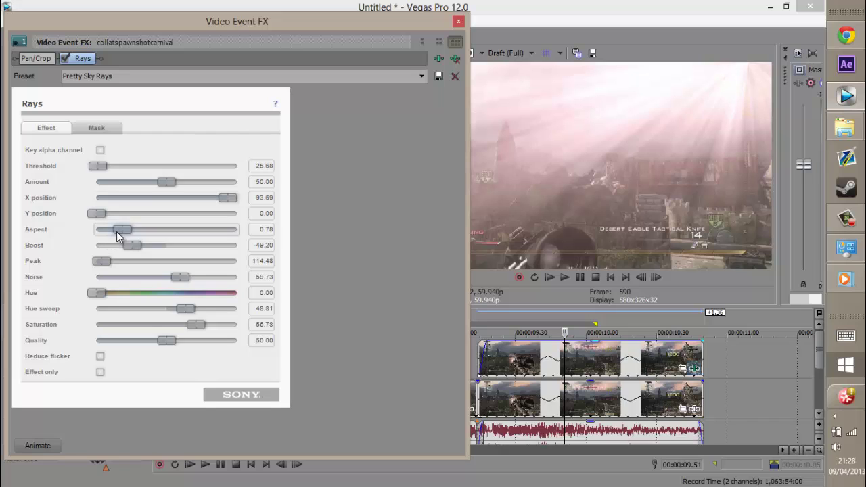
# Animate the Sony Rays effect with an X position keyframe of 6.35 at 00:00:10.28, Aspect 0.81.
pyautogui.click(45, 443)
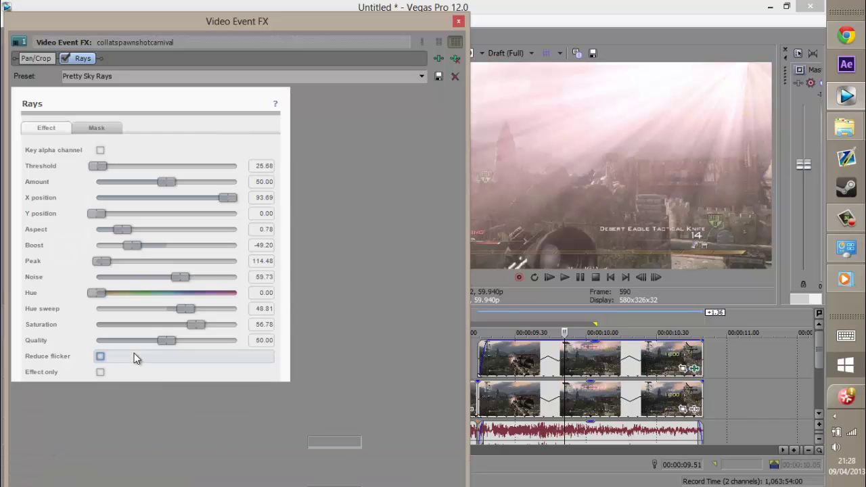
pyautogui.moveTo(234, 409); pyautogui.dragTo(263, 412)
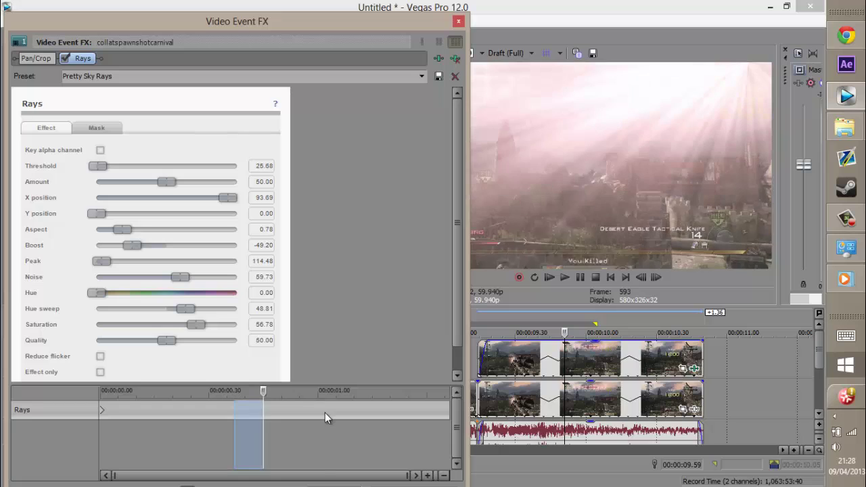
pyautogui.press('space')
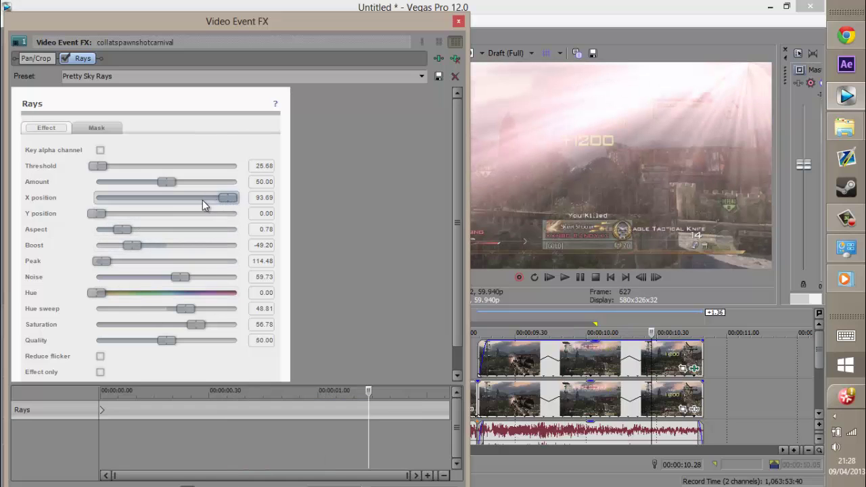
pyautogui.moveTo(202, 200); pyautogui.dragTo(105, 200)
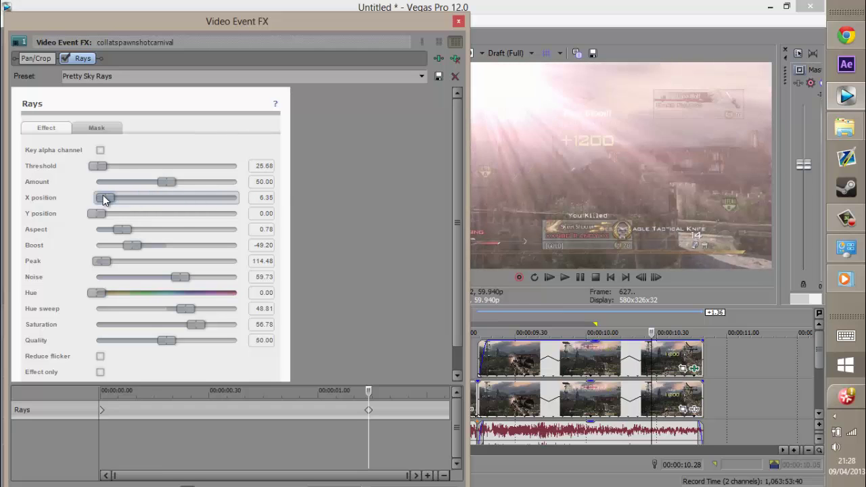